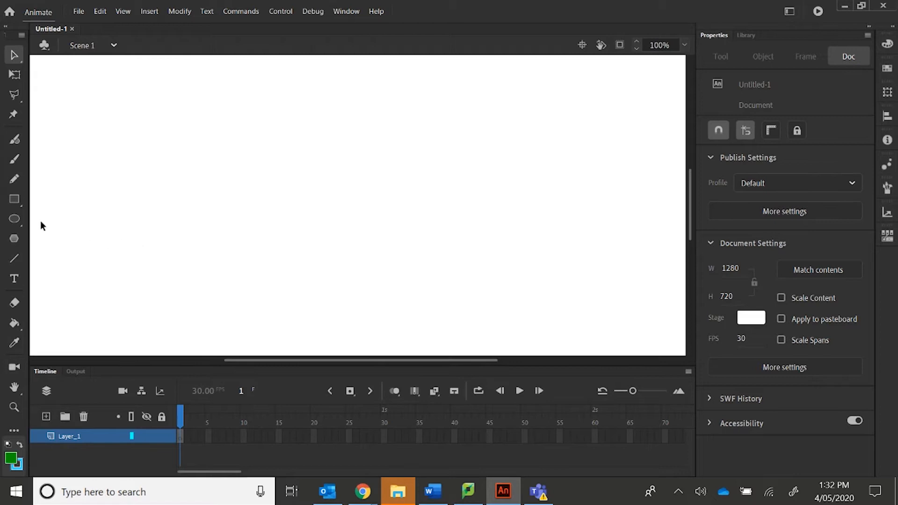
Step: Draw a green rectangle about 209 by 100 px in the upper part of the stage, and set the tool's stroke size to 13
left_click(14, 202)
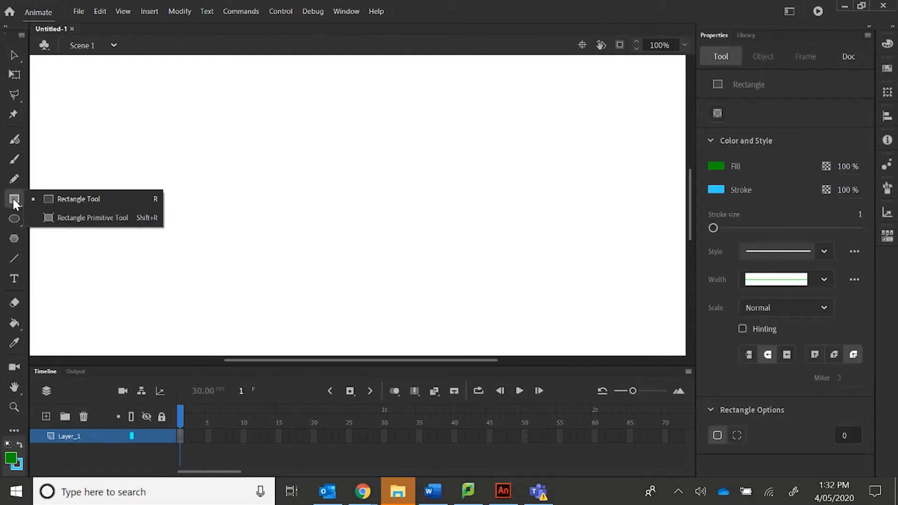
left_click(77, 198)
left_click_drag(191, 95, 314, 153)
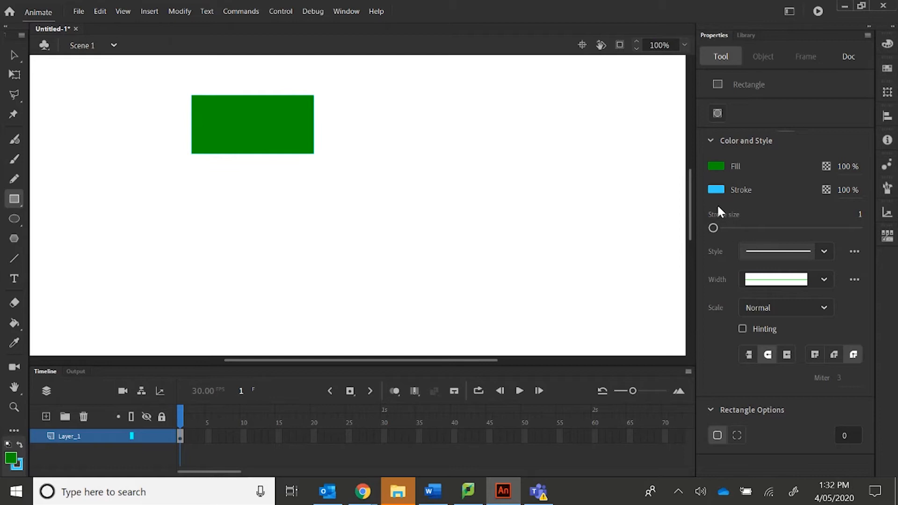
left_click_drag(713, 228, 722, 228)
Step: Select the rectangle's outline edges and its fill one at a time to examine them as separate parts
left_click(14, 55)
left_click(220, 96)
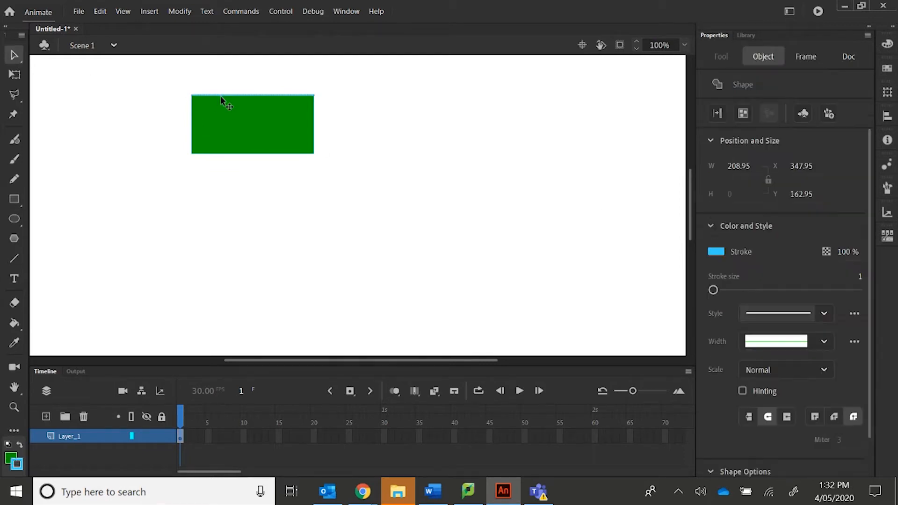
left_click(192, 125)
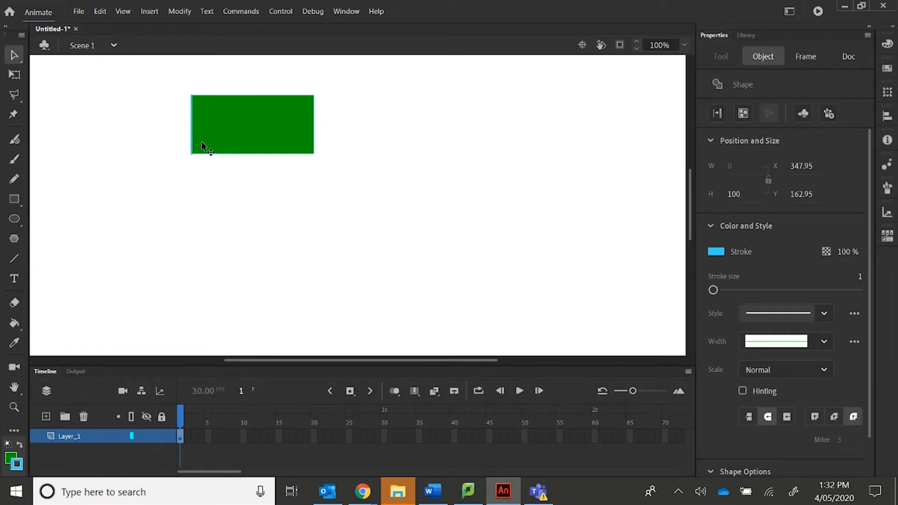
left_click(256, 153)
left_click(314, 147)
left_click(254, 96)
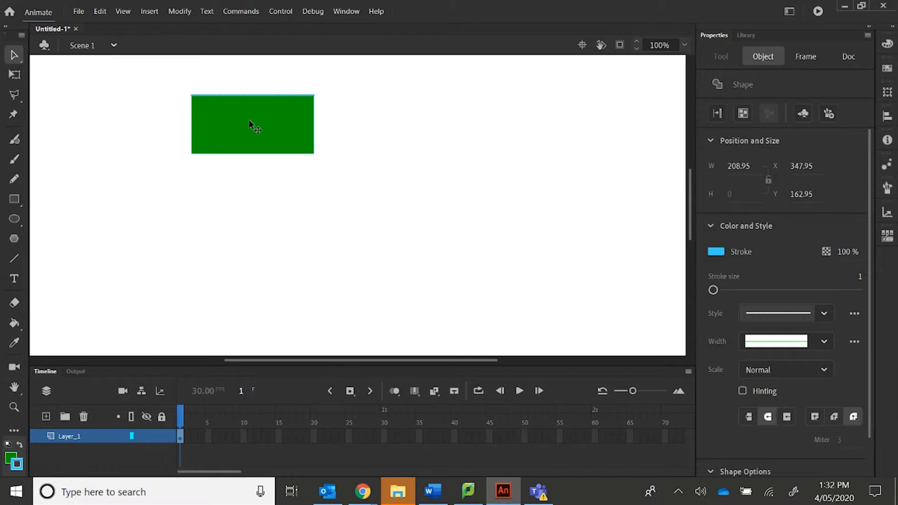
left_click(249, 118)
left_click(190, 132)
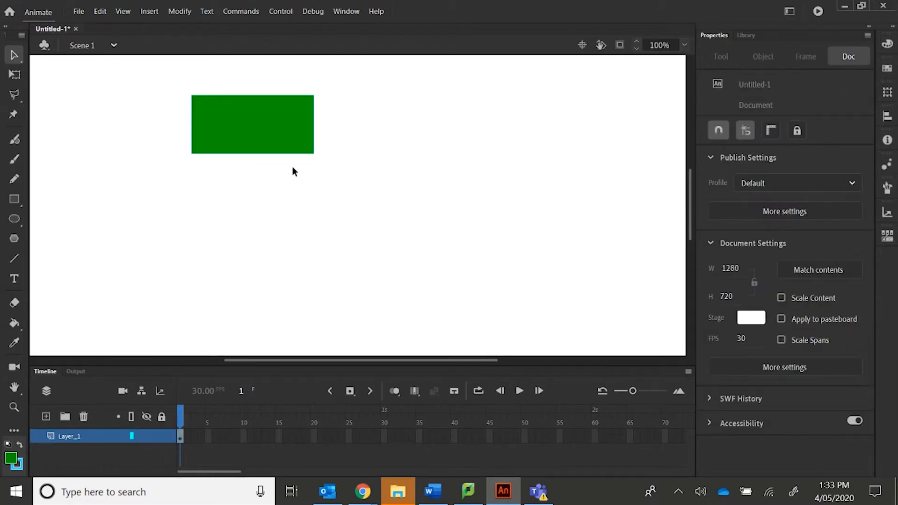
Step: Draw a rectangle primitive about 219 by 134 px below the first rectangle and round its corners to a radius of about 67
left_click(16, 201)
left_click(89, 220)
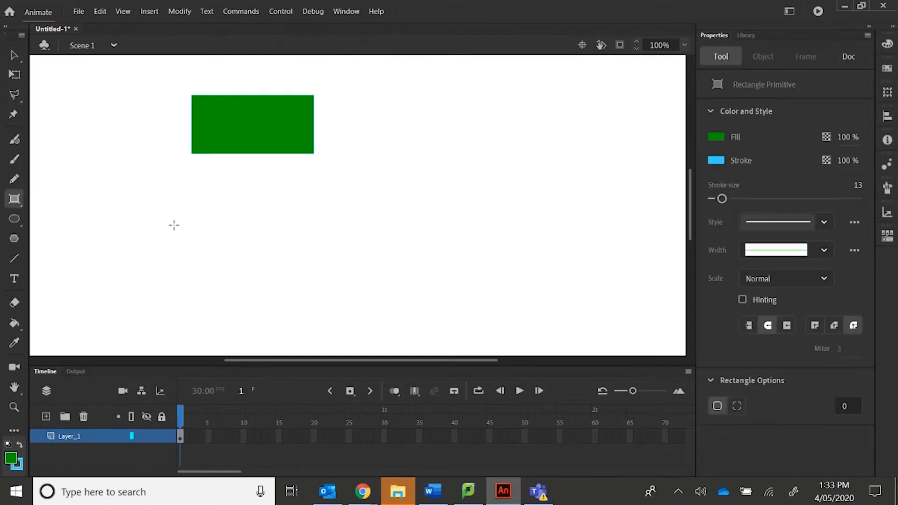
mouse_move(183, 195)
left_mouse_down()
mouse_move(203, 213)
mouse_move(291, 241)
mouse_move(312, 276)
left_mouse_up()
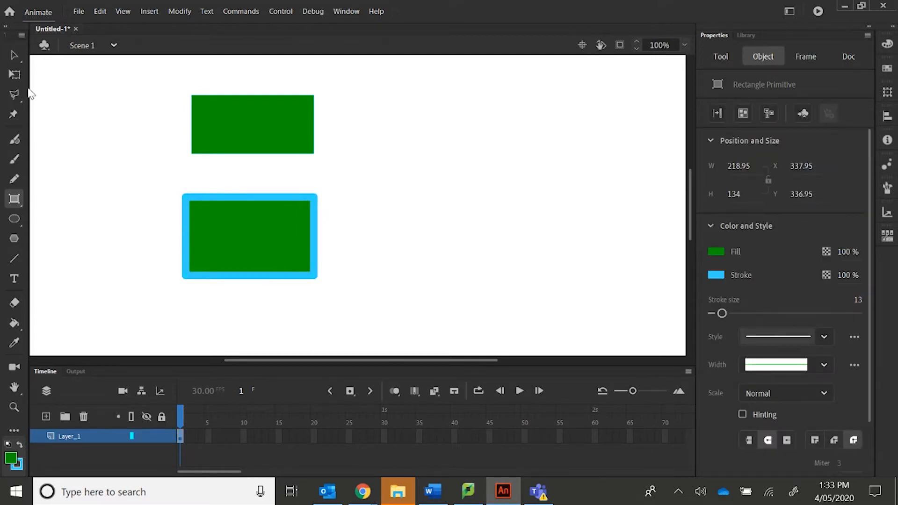
left_click(15, 53)
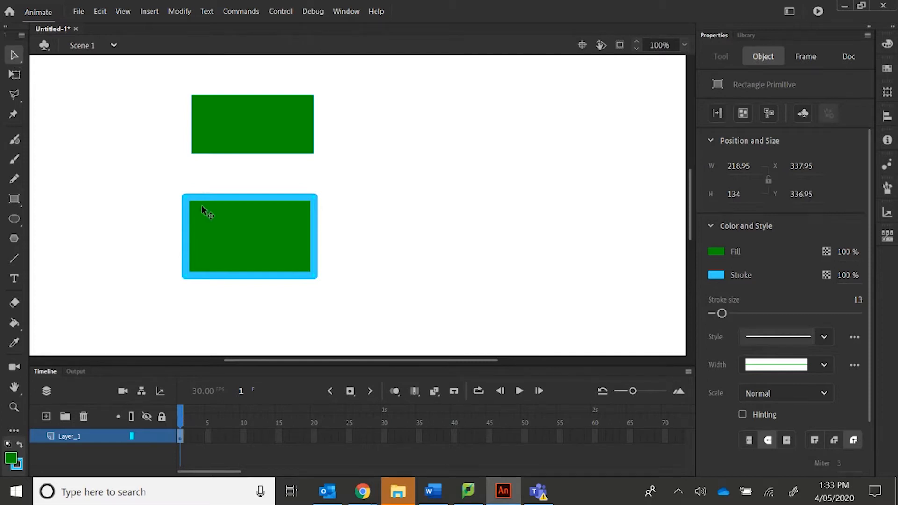
left_click_drag(187, 198, 225, 198)
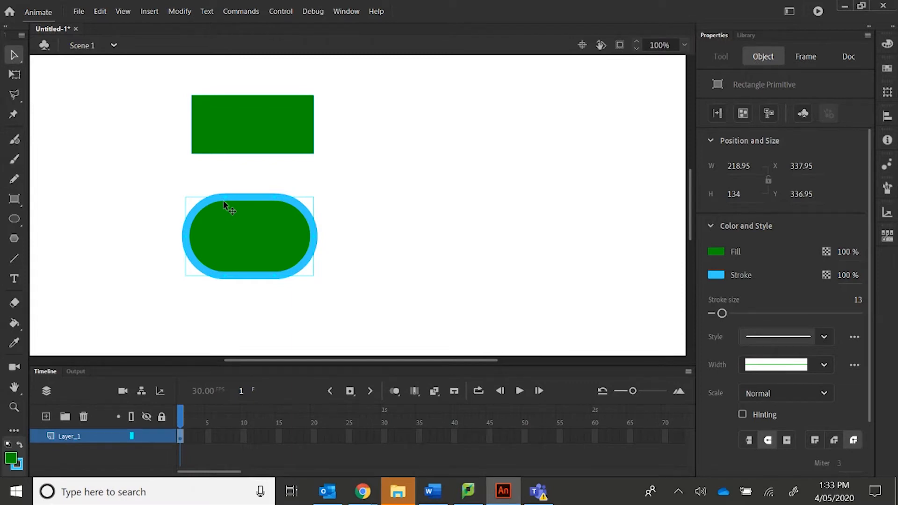
Step: Delete the rounded rectangle primitive and the green fill of the first rectangle
key("Delete")
left_click(223, 137)
key("Delete")
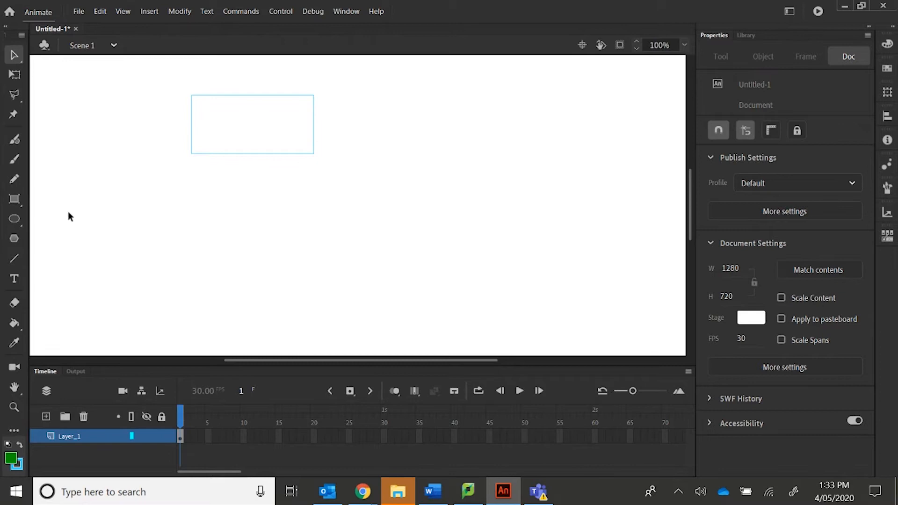
Step: Delete the four remaining outline edges of the rectangle one by one to clear the stage
left_click(19, 199)
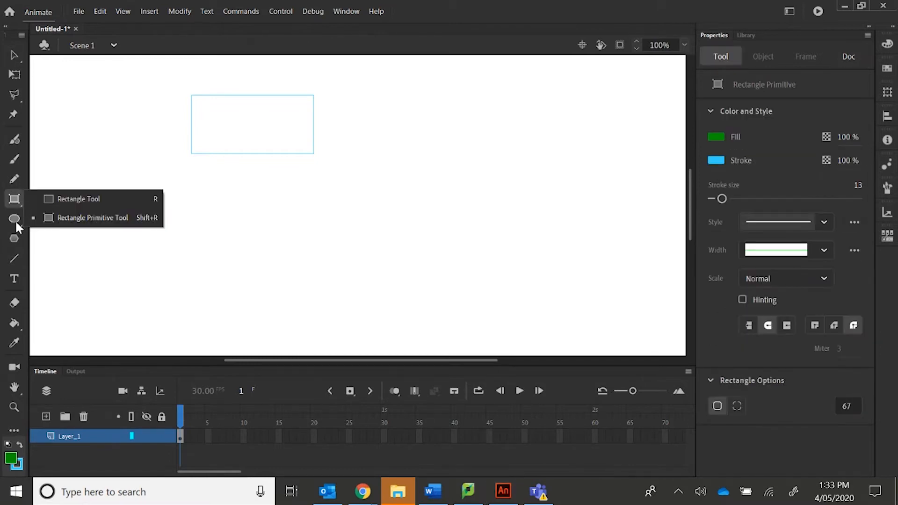
left_click(18, 218)
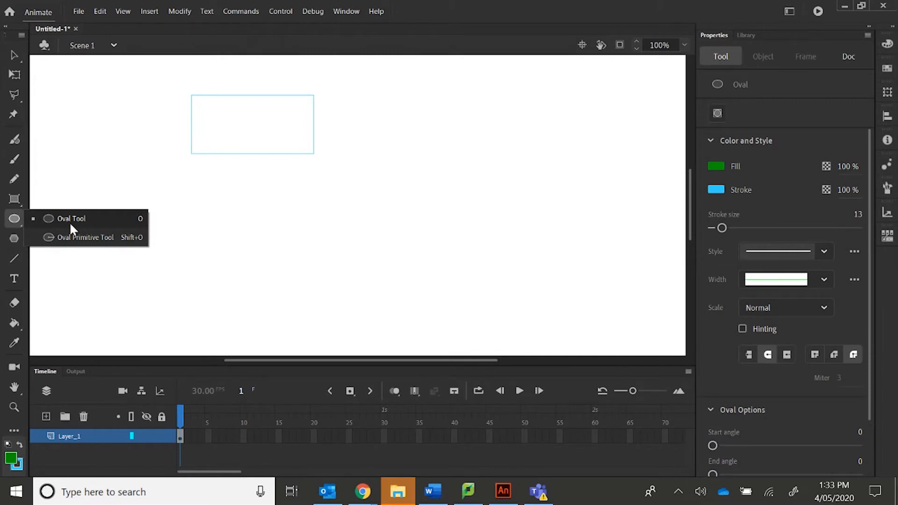
left_click(15, 56)
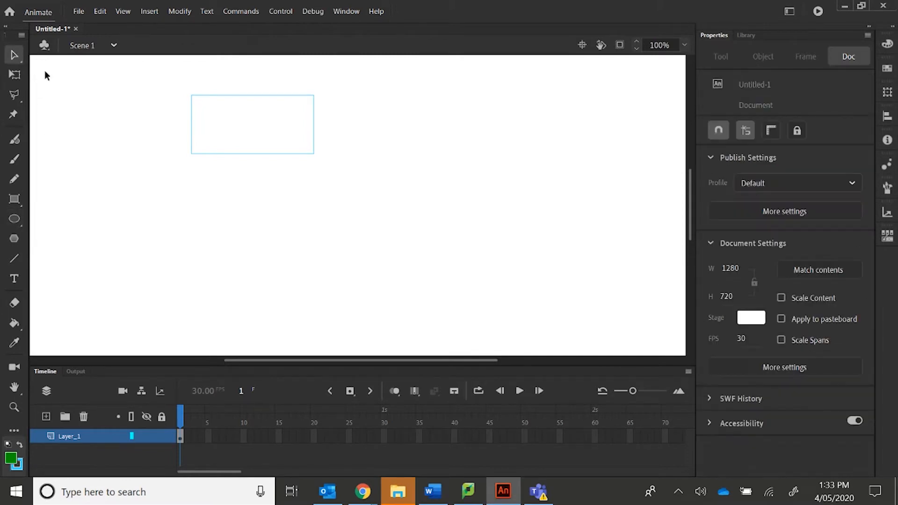
left_click(205, 96)
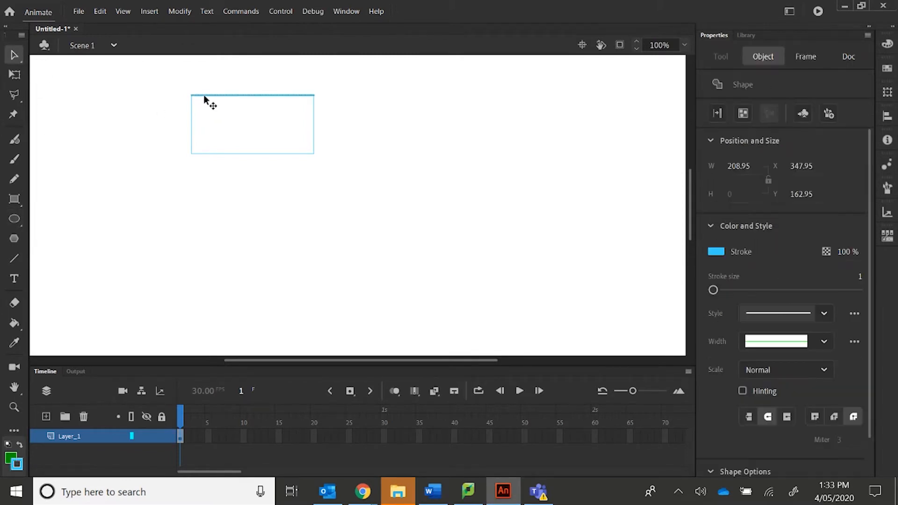
key("Delete")
left_click(314, 137)
key("Delete")
left_click(299, 154)
key("Delete")
left_click(191, 133)
key("Delete")
Step: Draw a green circle about 125 px across with the Oval tool in the upper part of the stage
left_click(14, 218)
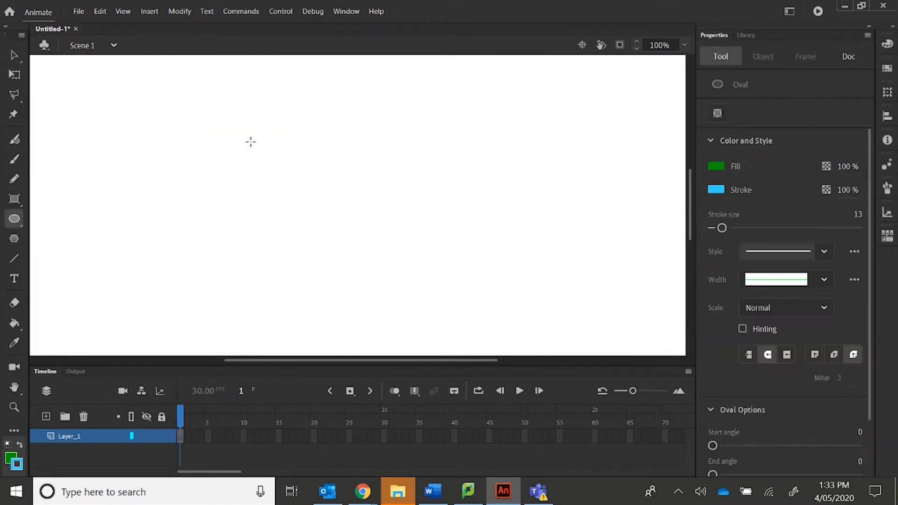
mouse_move(227, 93)
left_mouse_down()
mouse_move(293, 151)
mouse_move(297, 177)
left_mouse_up()
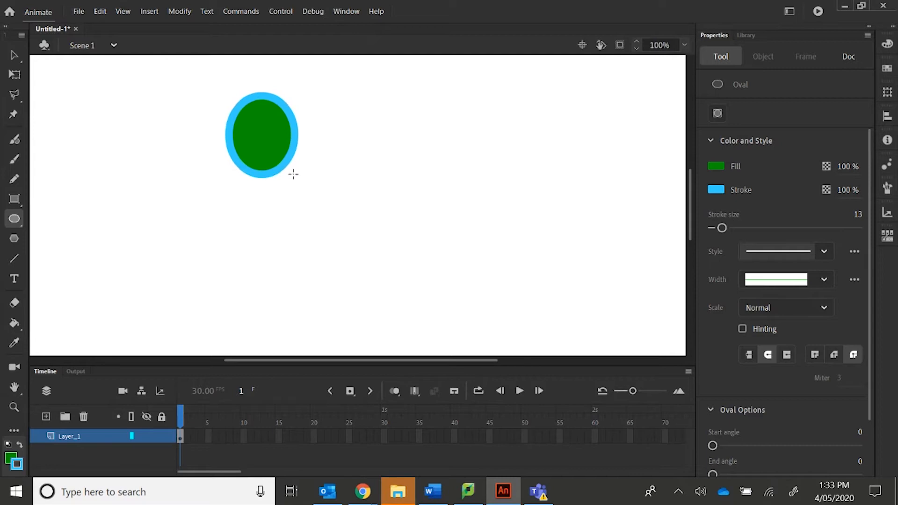
key("ctrl+z")
mouse_move(267, 85)
left_mouse_down()
mouse_move(310, 146)
mouse_move(336, 159)
left_mouse_up()
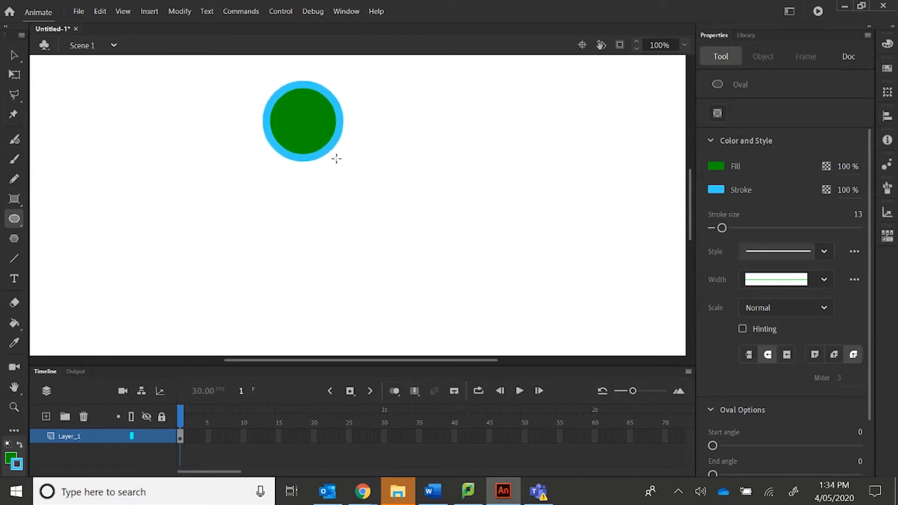
Step: Draw an oval primitive about 145 px across below the circle and open a wedge in its upper-right side, like a pie with a missing slice
left_click(19, 223)
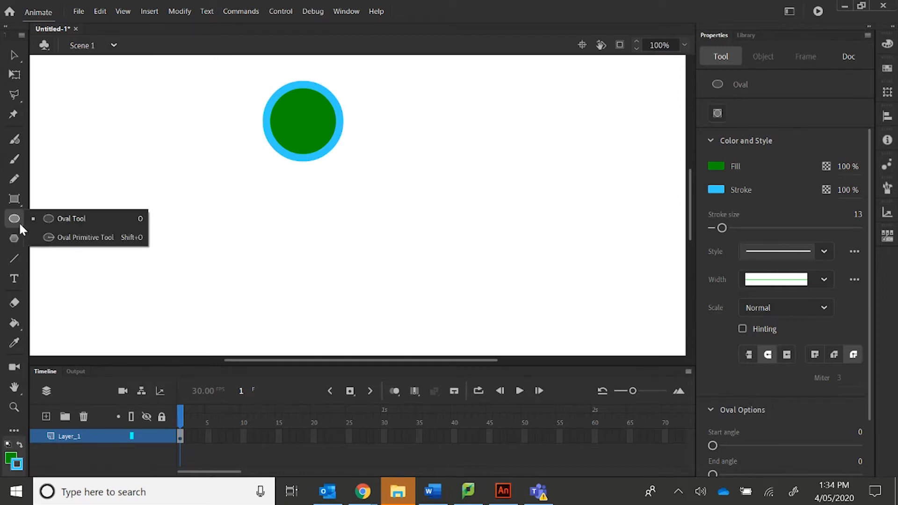
left_click(77, 239)
left_click_drag(261, 201, 349, 289)
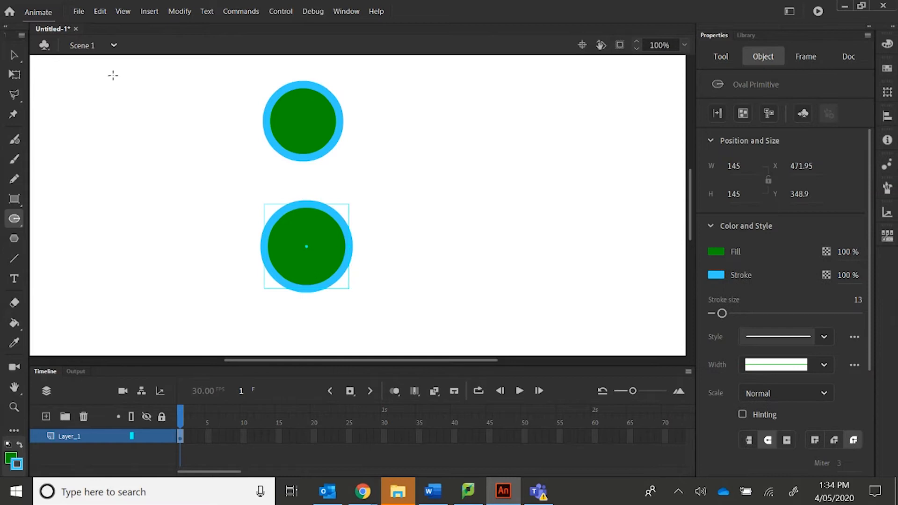
left_click(14, 55)
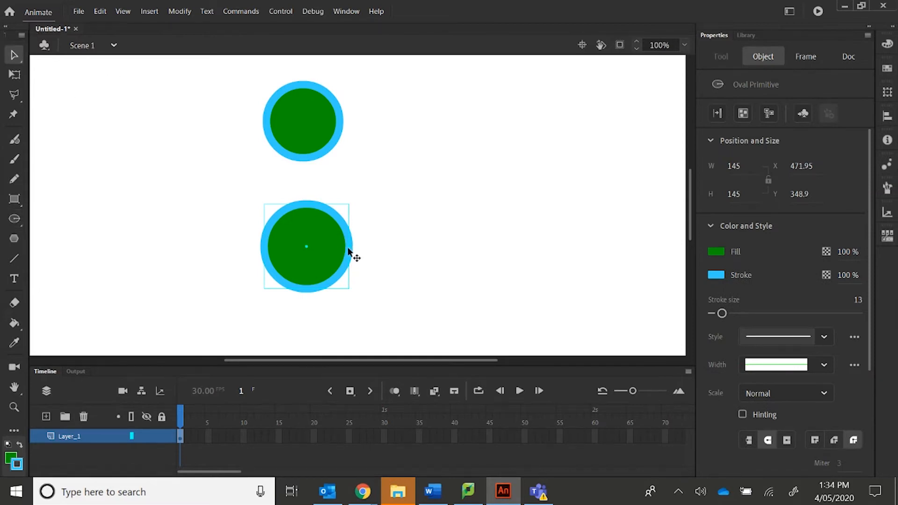
left_click_drag(337, 249, 332, 210)
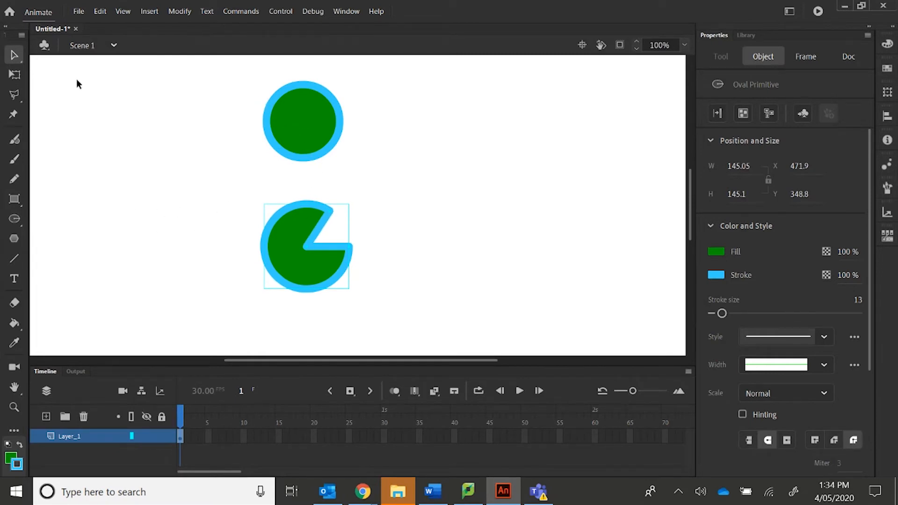
Step: Delete the circle's outline and fill, as well as the wedge-cut oval primitive
double_click(283, 88)
key("Delete")
left_click(292, 154)
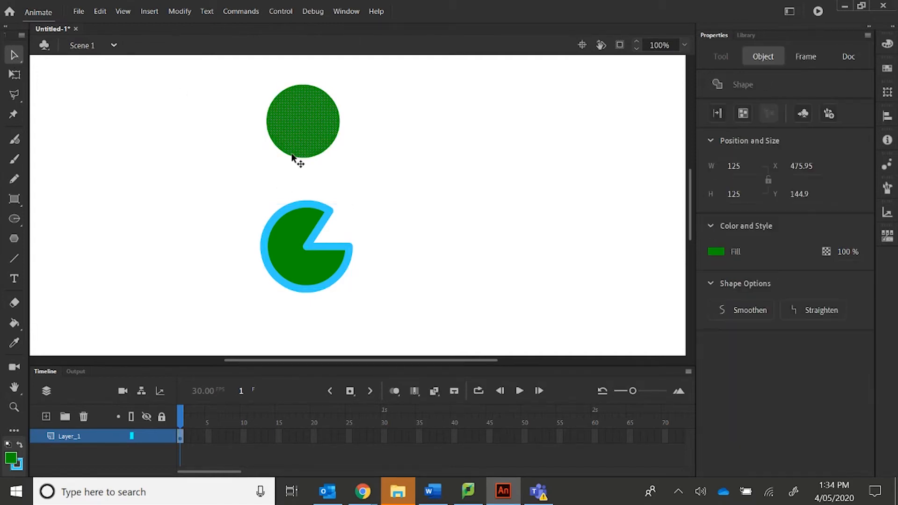
key("Delete")
left_click(294, 206)
key("Delete")
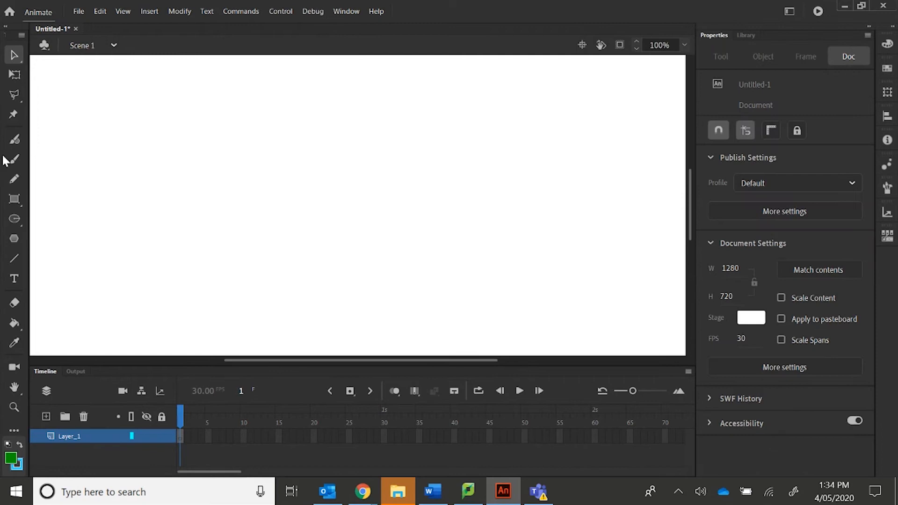
Step: Draw a green 10-sided polygon with the PolyStar tool in the upper-left part of the stage
left_click(14, 239)
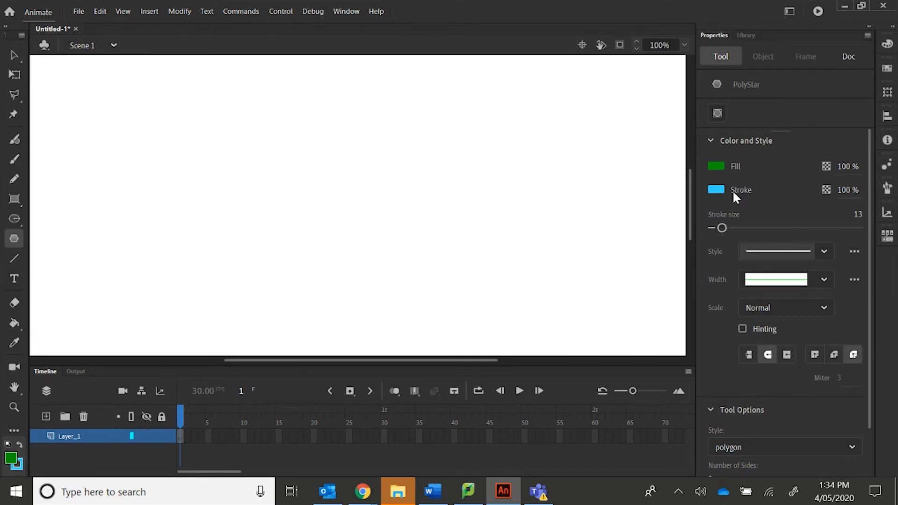
scroll(748, 299, "down", 2)
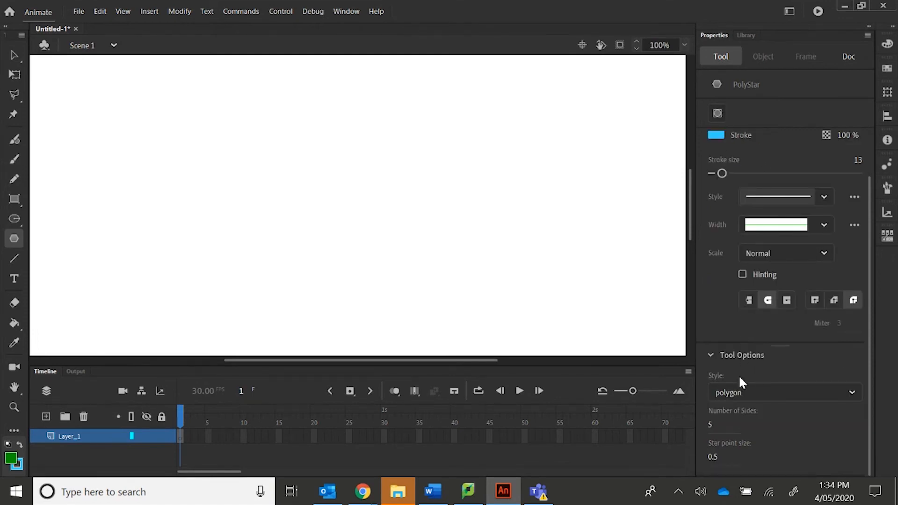
left_click(738, 392)
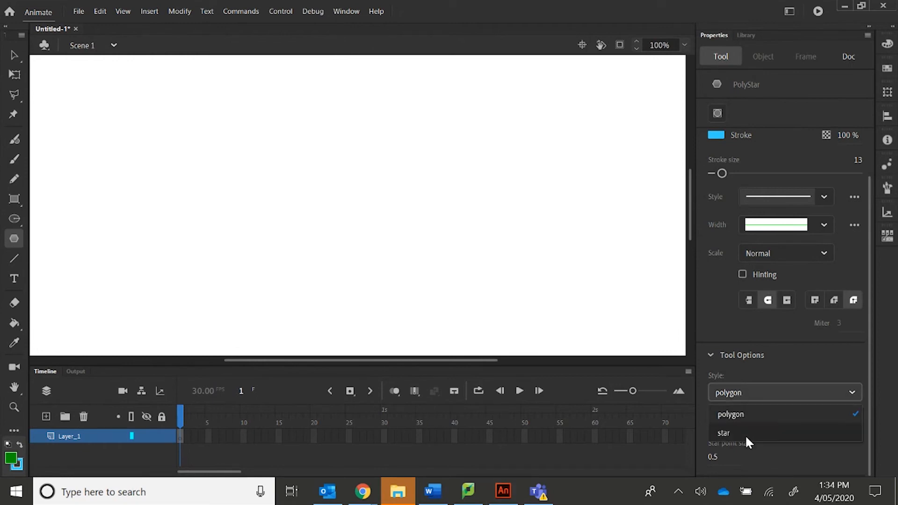
left_click(671, 454)
scroll(730, 439, "down", 2)
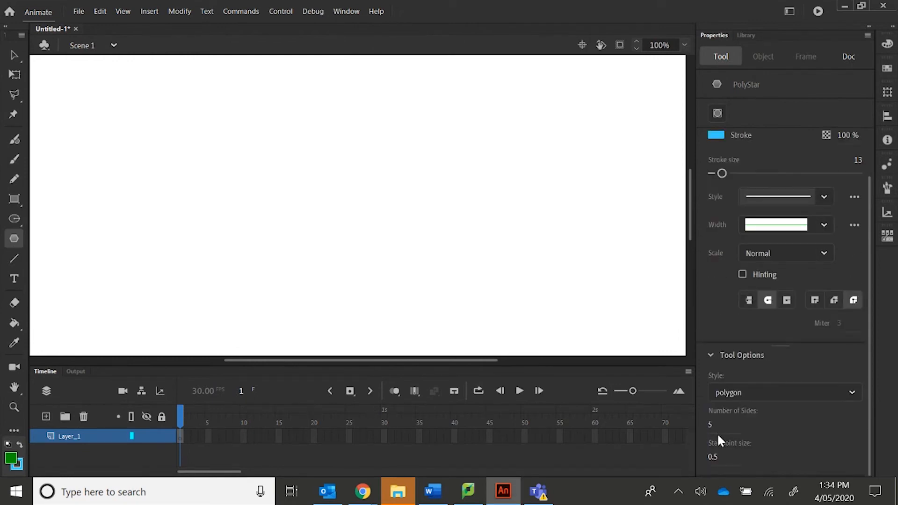
left_click(710, 423)
type("10")
mouse_move(183, 141)
left_mouse_down()
mouse_move(235, 186)
mouse_move(226, 184)
left_mouse_up()
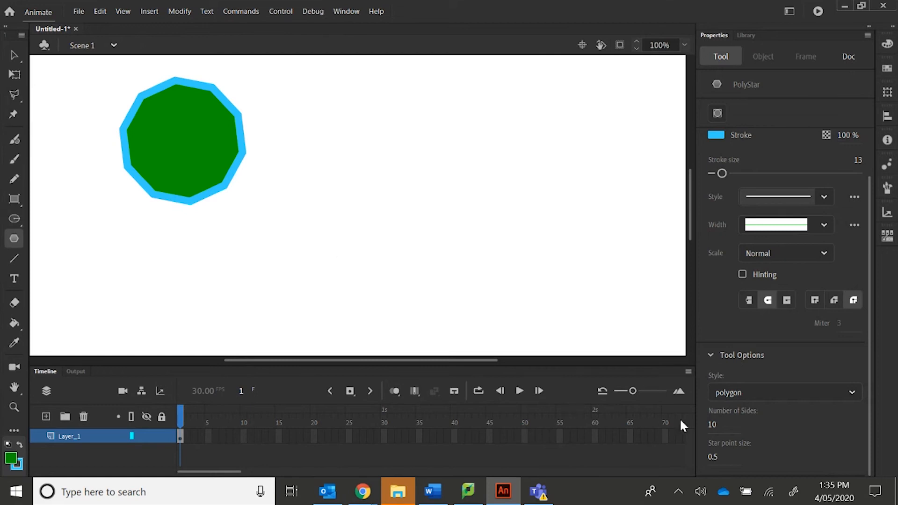
Step: Set the number of sides to 8 and draw another polygon near the middle of the stage
left_click(712, 424)
type("8")
left_click_drag(432, 221, 490, 270)
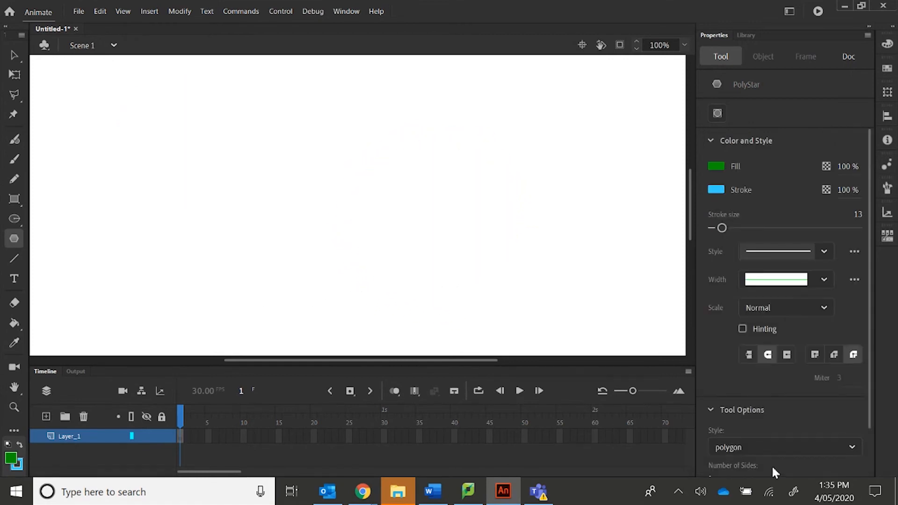
Step: Switch the PolyStar style to star and draw an eight-pointed star in the upper-left part of the stage
scroll(797, 442, "down", 2)
left_click(742, 393)
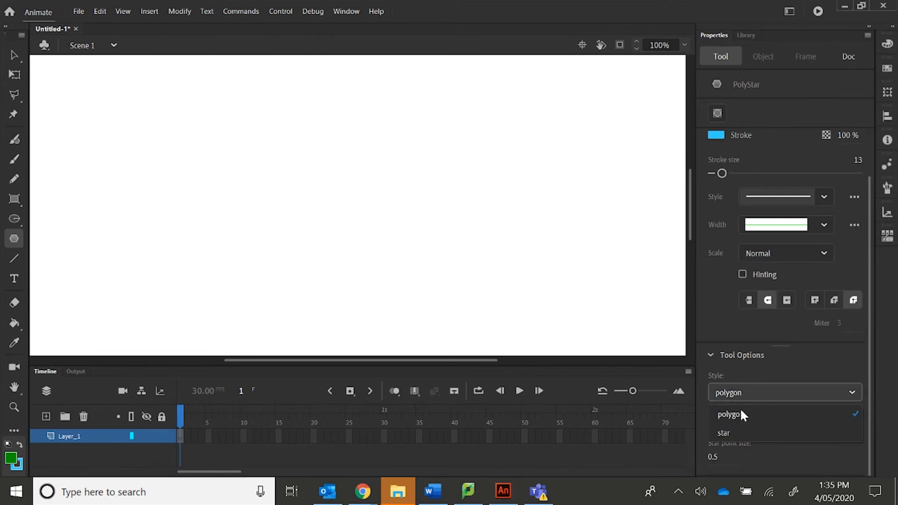
left_click(738, 427)
left_click_drag(136, 153, 178, 189)
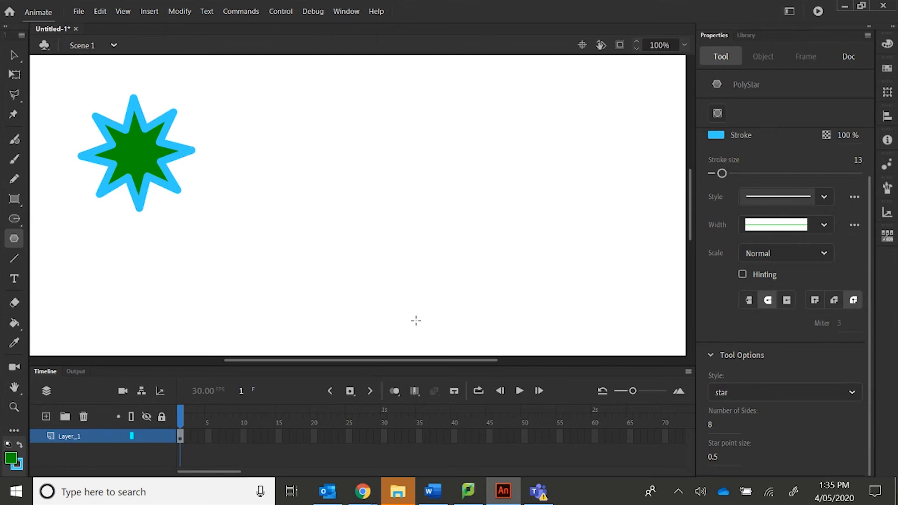
Step: Set the number of sides to 5 and draw a five-pointed star beside the eight-pointed one
left_click(713, 424)
left_click_drag(715, 426, 692, 443)
type("5")
left_click_drag(270, 153, 313, 183)
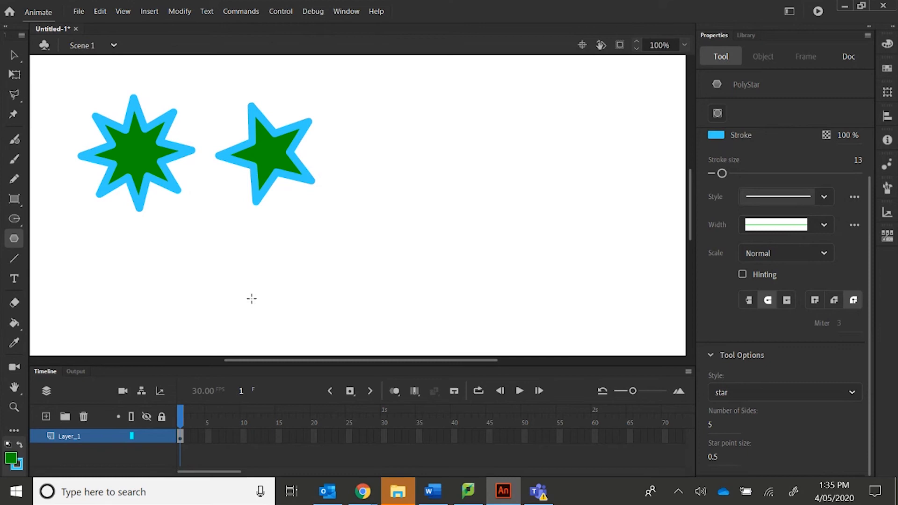
Step: Select individual outline segments and the fill of the eight-pointed and five-pointed stars to examine their separate parts
left_click(12, 55)
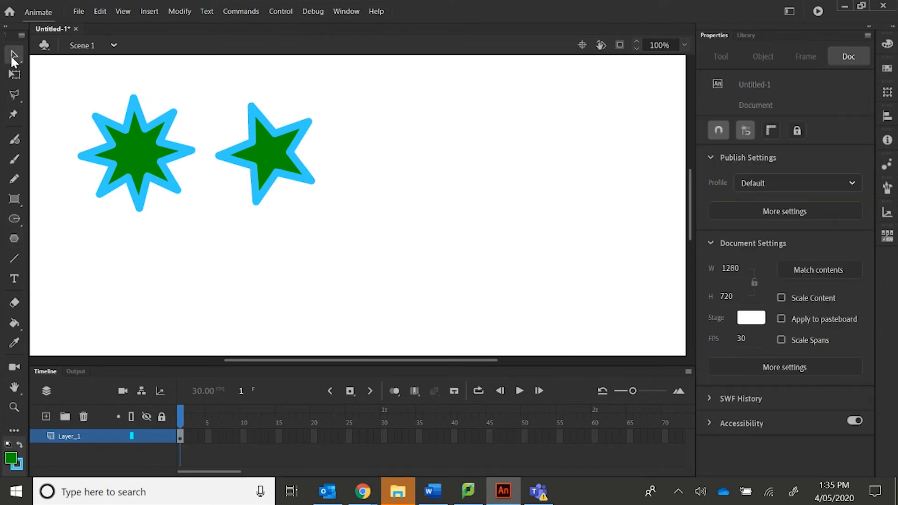
left_click(114, 128)
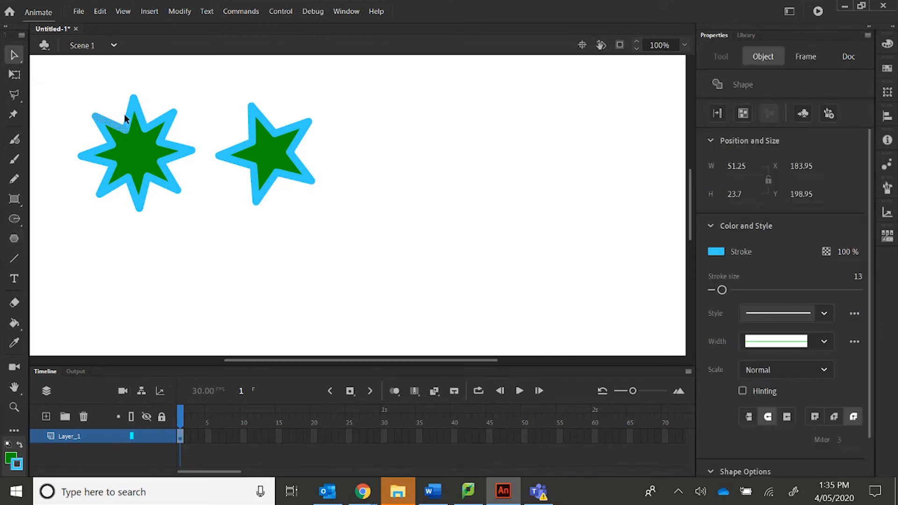
left_click(140, 119)
left_click(129, 148)
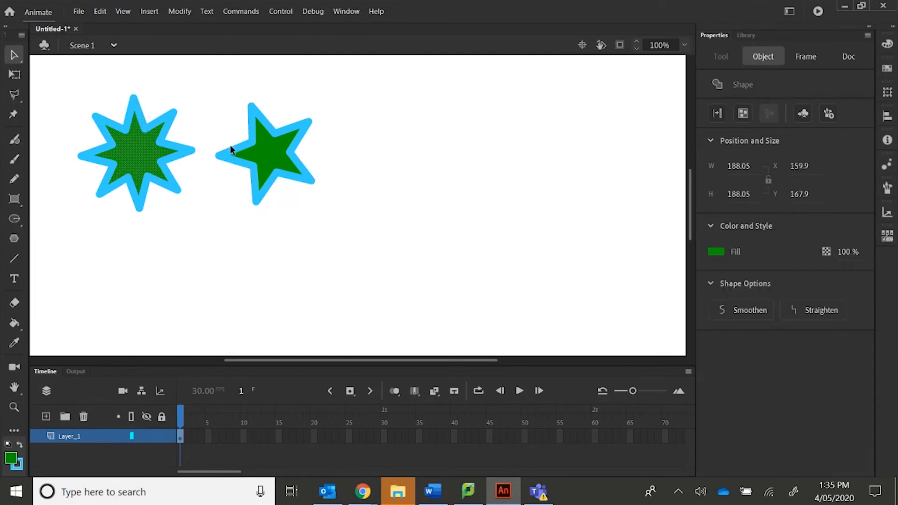
left_click(247, 151)
left_click(271, 128)
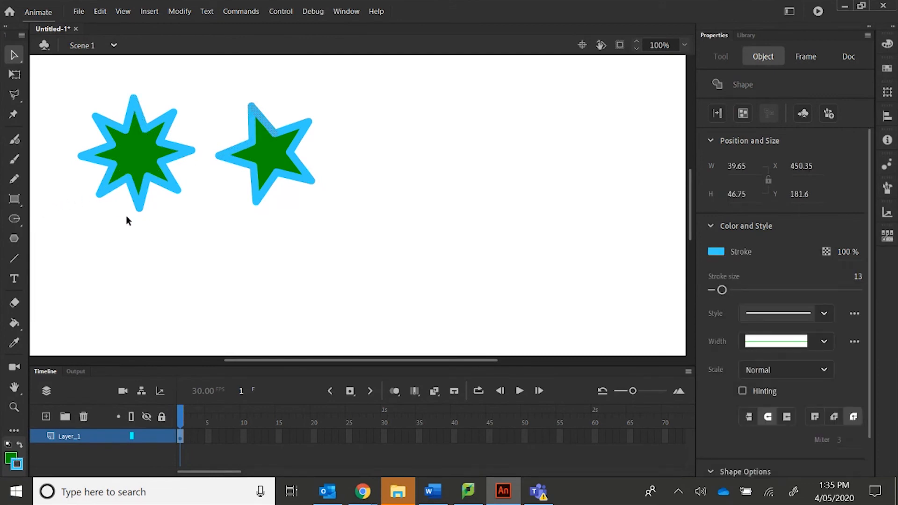
Step: Select both stars together and delete them from the stage
left_click(16, 73)
left_click(16, 58)
mouse_move(53, 78)
left_mouse_down()
mouse_move(169, 157)
mouse_move(373, 225)
left_mouse_up()
key("Delete")
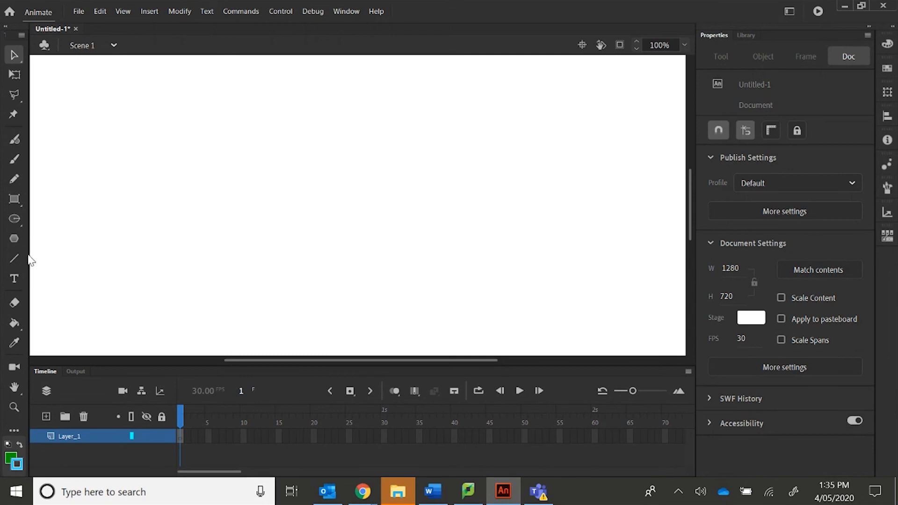
Step: Draw four connected blue line segments with the Line tool, stepping down horizontally, diagonally, horizontally and vertically in the stage's upper-left area
left_click(15, 258)
mouse_move(113, 120)
left_mouse_down()
mouse_move(225, 121)
mouse_move(243, 168)
mouse_move(304, 168)
mouse_move(303, 218)
left_mouse_up()
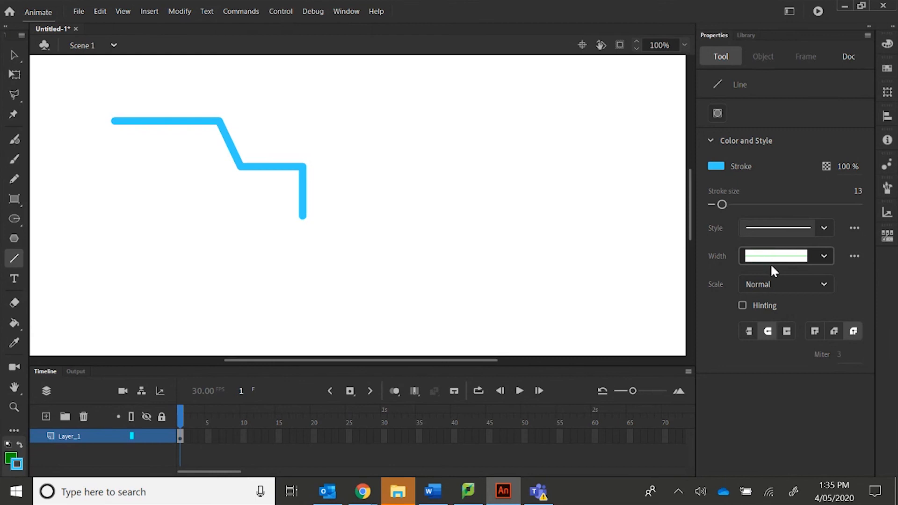
Step: Select segments of the connected line one after another, from the first horizontal one to the final vertical one
left_click(13, 56)
left_click(150, 121)
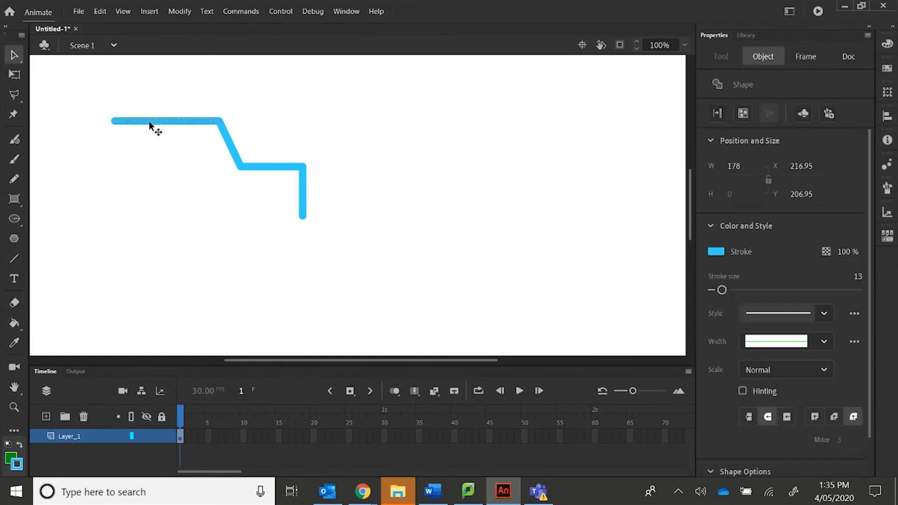
left_click(247, 164)
left_click(267, 167)
left_click(303, 183)
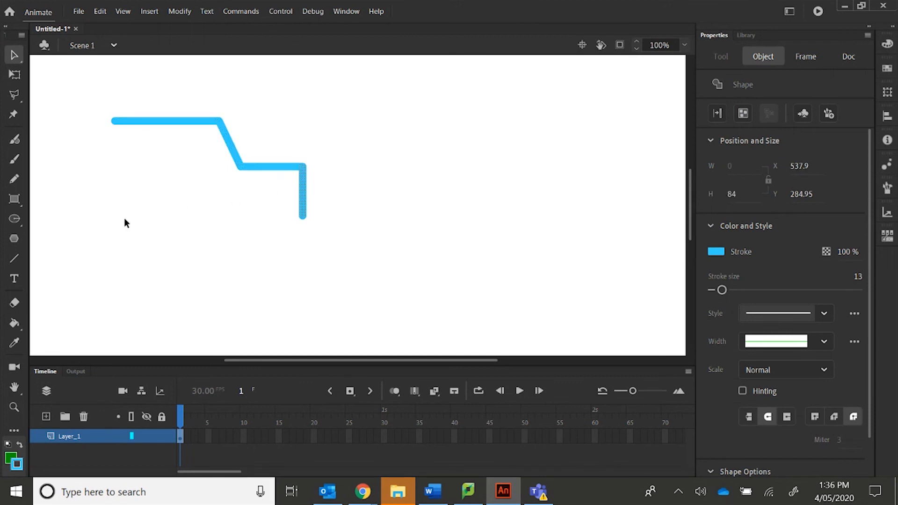